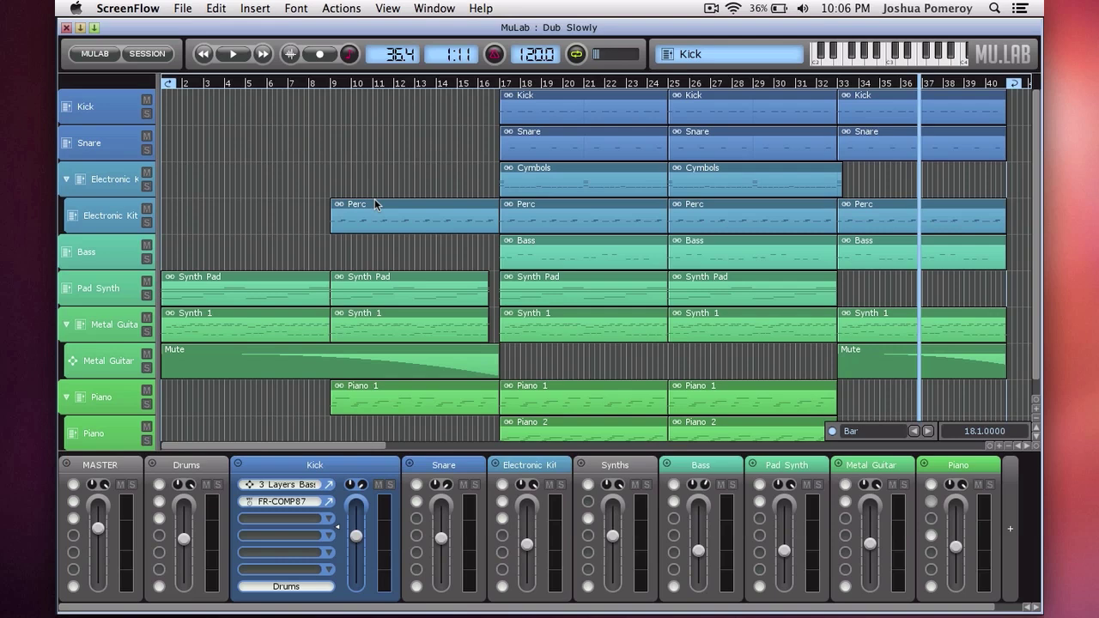
# Step: Bring the MuLab window with the Dub Slowly song into focus
pyautogui.click(391, 119)
# Step: Play Dub Slowly from bar 1 and stop playback around bar 35
pyautogui.press('Home')
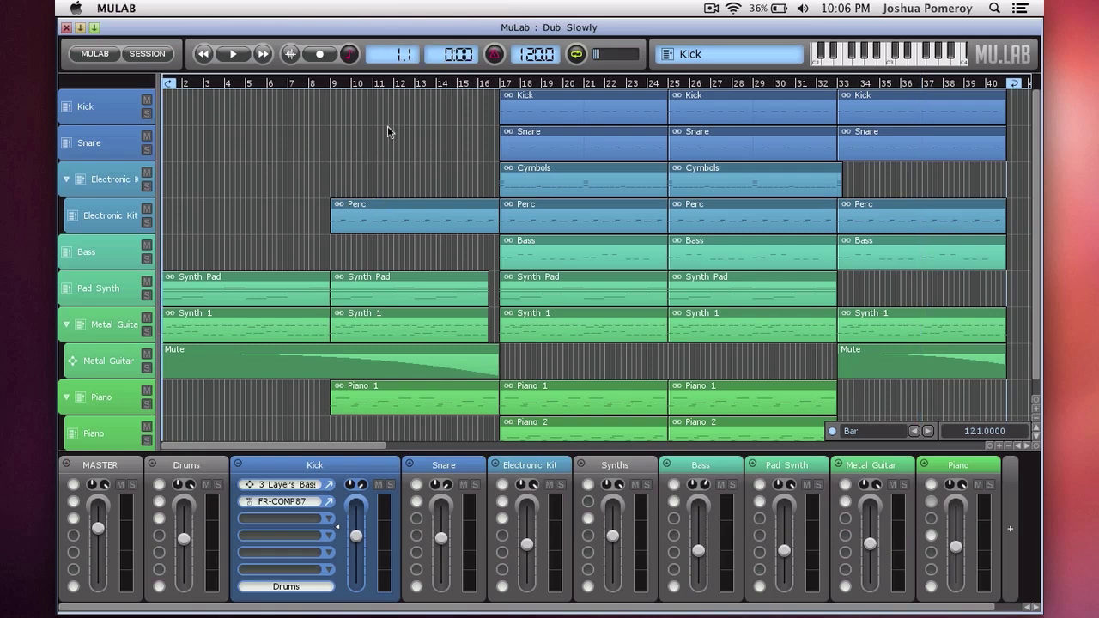
pyautogui.press('space')
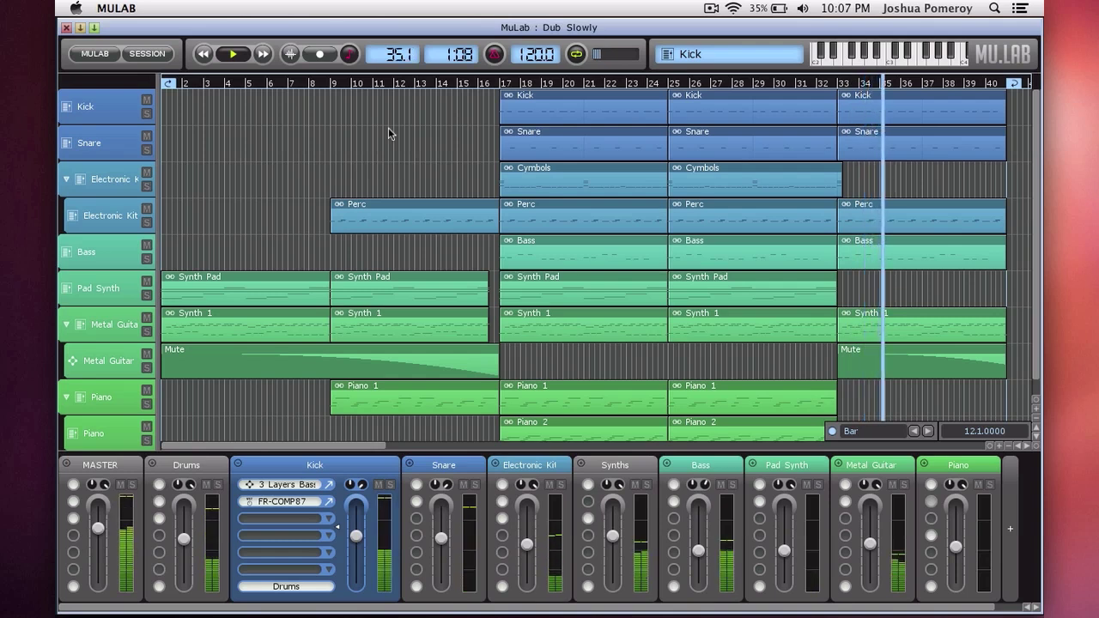
pyautogui.press('space')
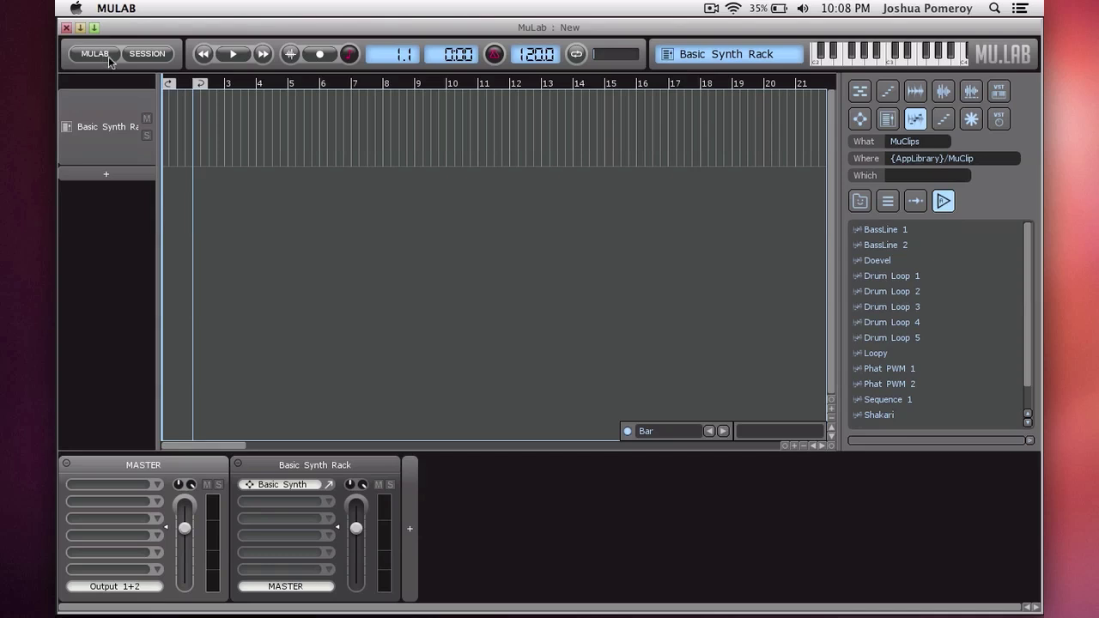
# Step: Set the Core Audio Device to Built-in Output in Audio Setup and confirm
pyautogui.click(99, 57)
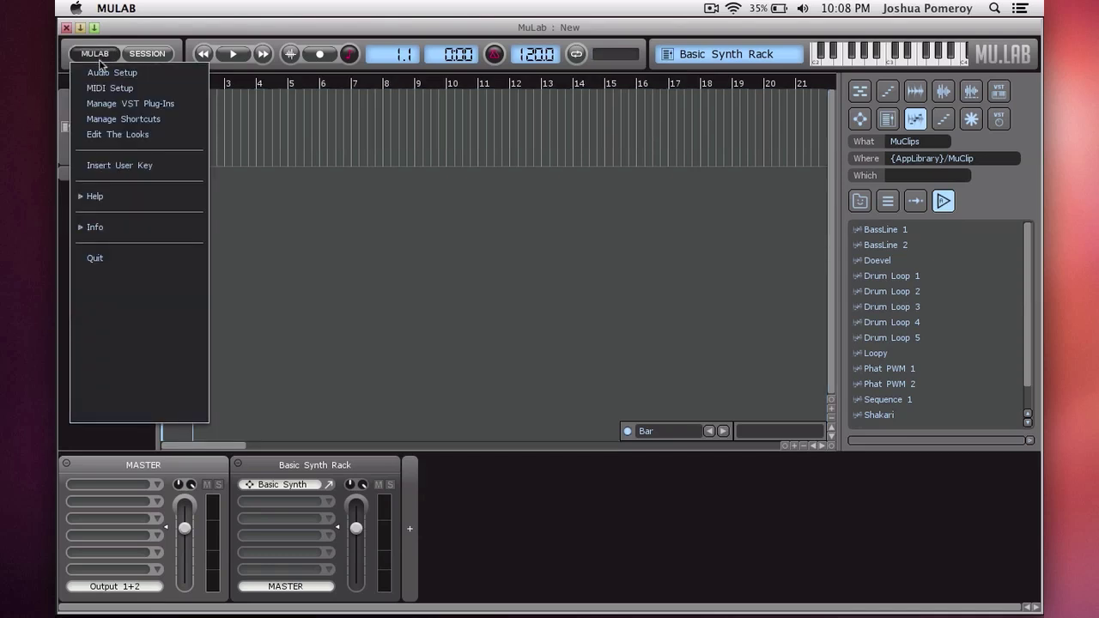
pyautogui.click(104, 76)
pyautogui.click(671, 262)
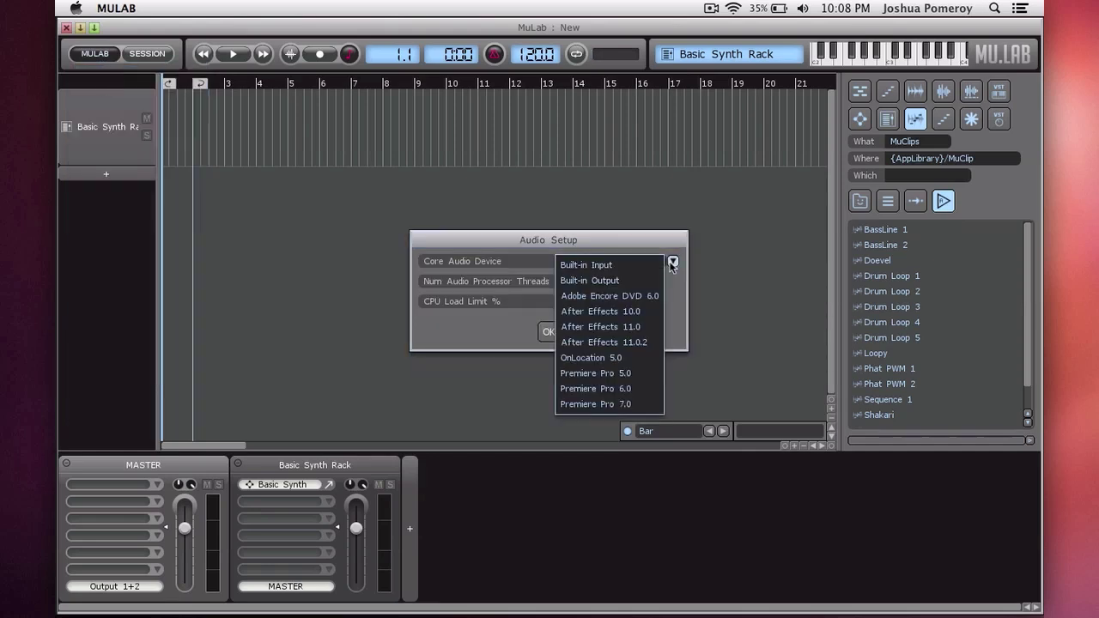
pyautogui.click(671, 259)
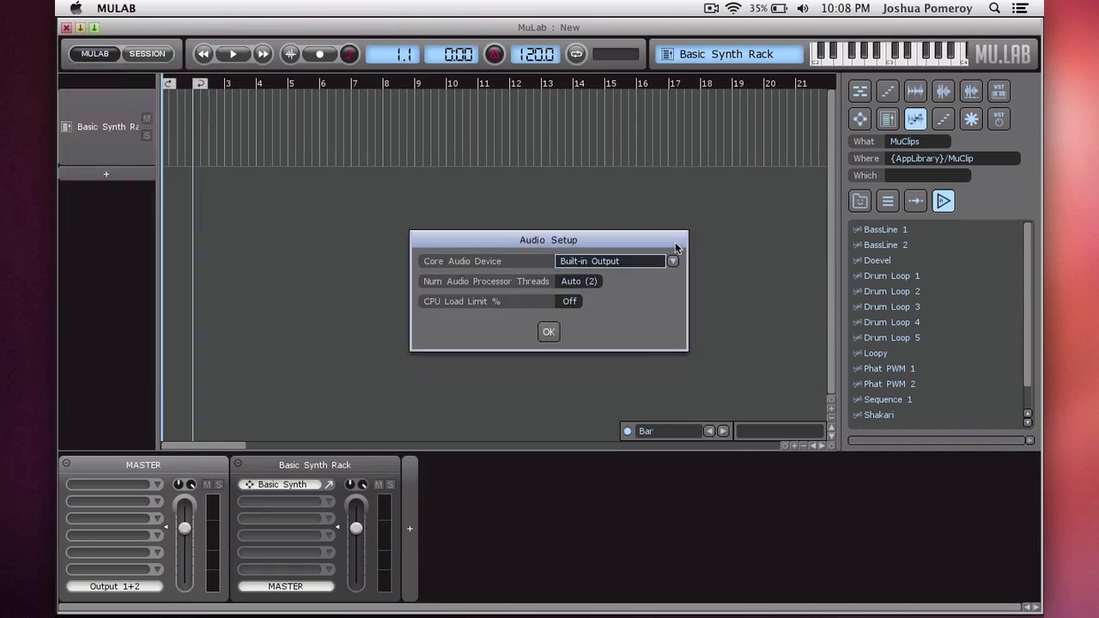
pyautogui.click(675, 242)
# Step: Confirm the MIDI Setup with all eight input and output ports left at None
pyautogui.click(94, 53)
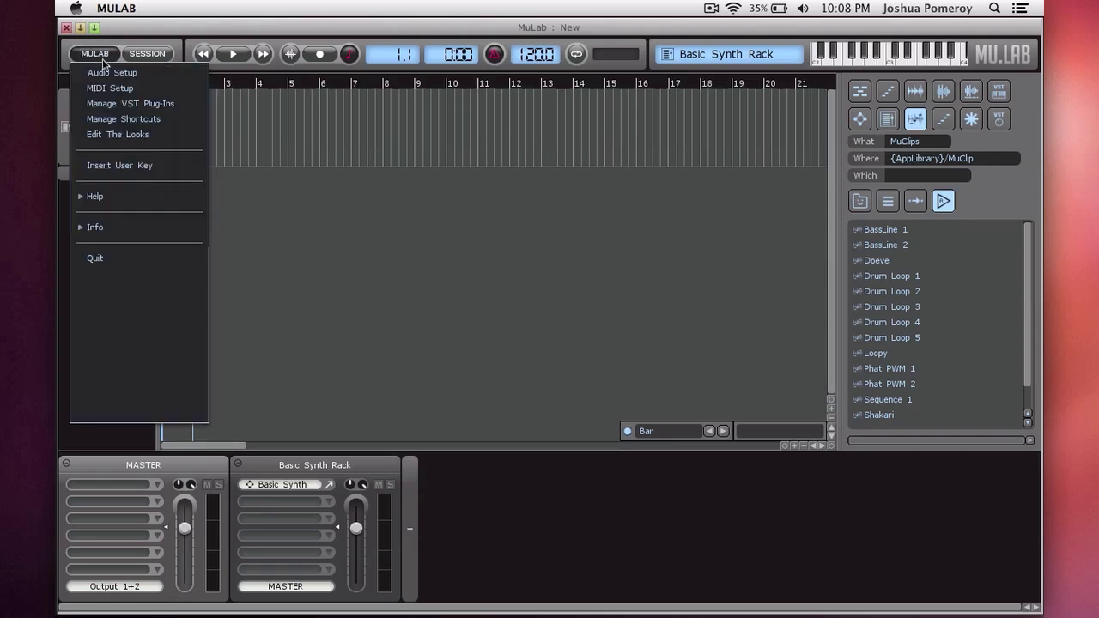
pyautogui.click(105, 90)
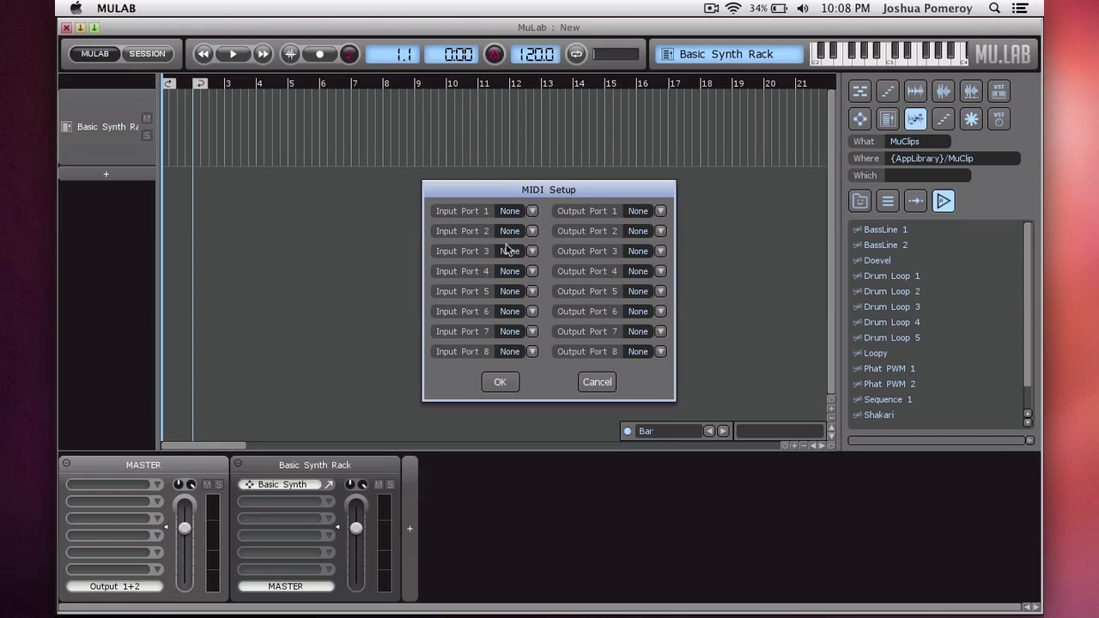
pyautogui.click(499, 383)
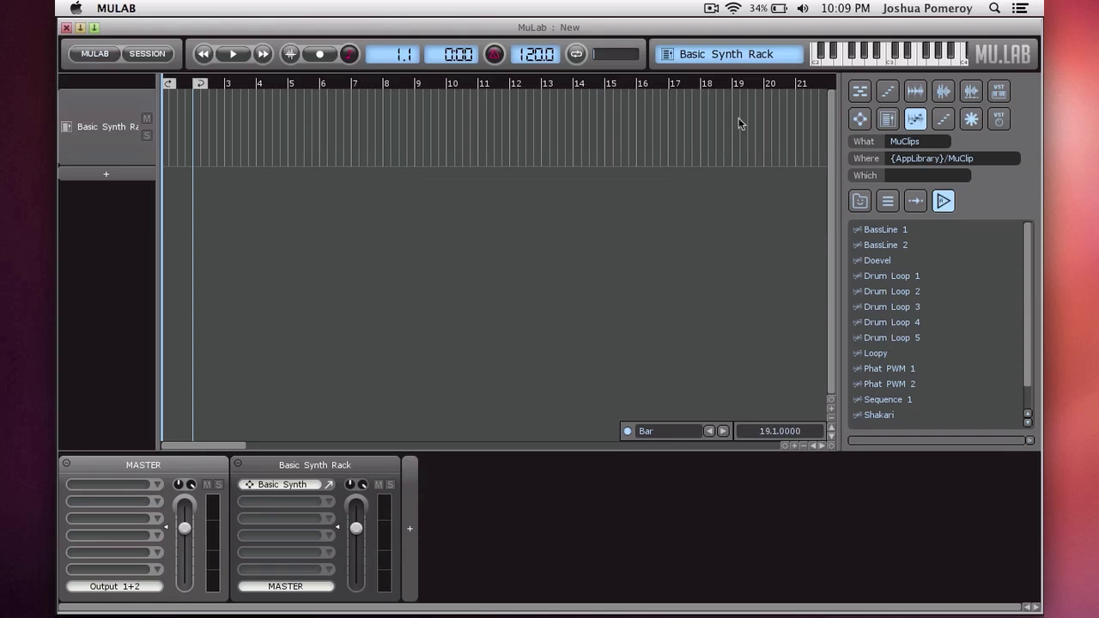
# Step: Show the Virtual MIDI Keyboard and move its window slightly left
pyautogui.rightClick(880, 60)
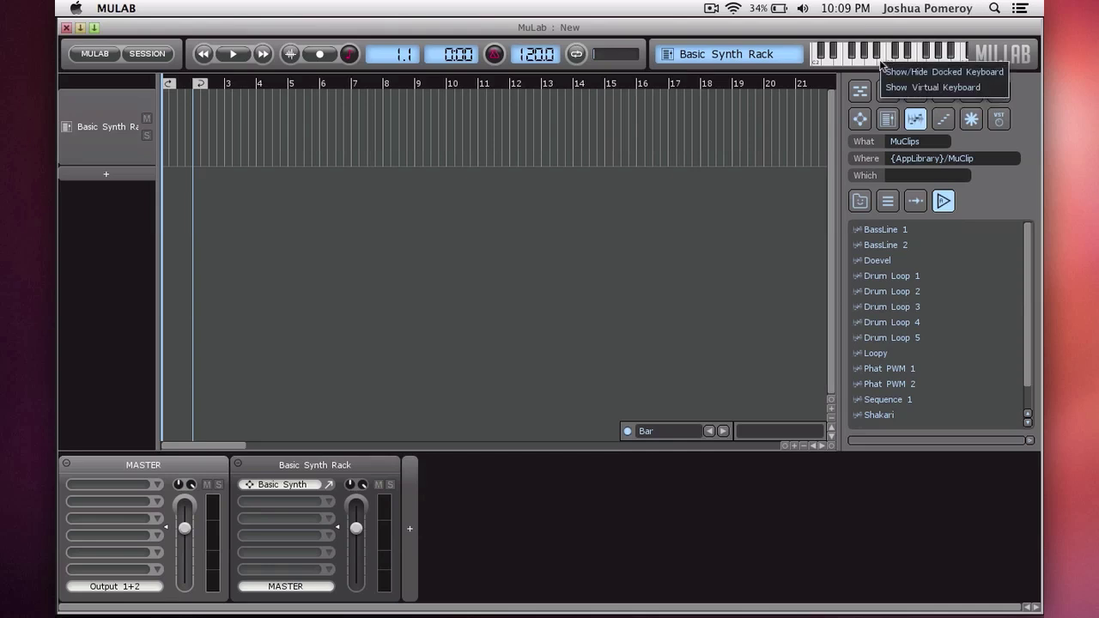
pyautogui.click(916, 87)
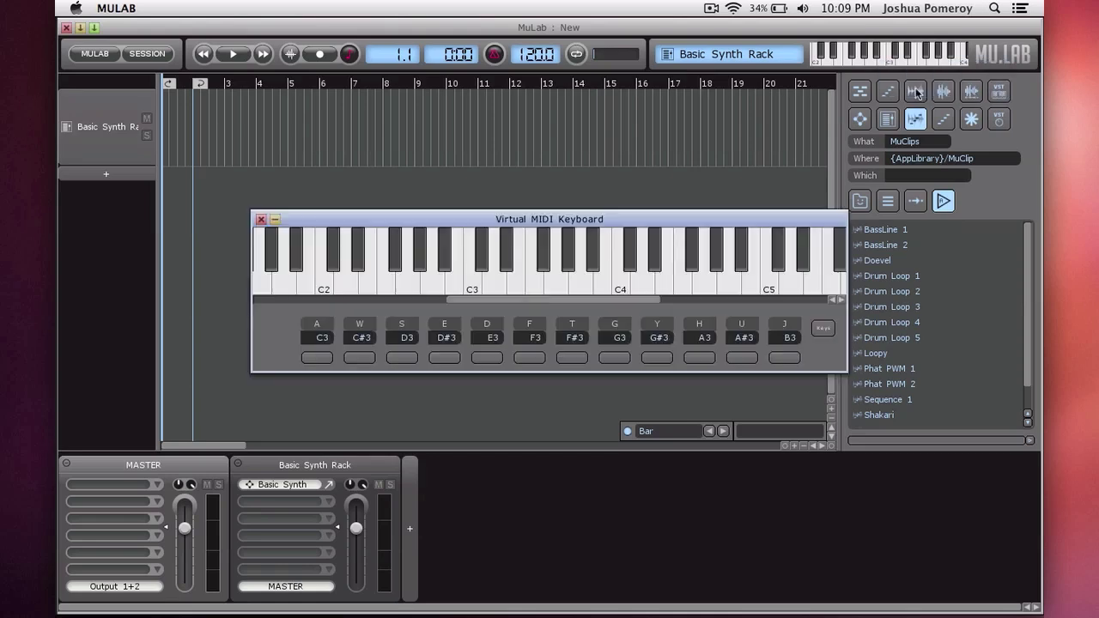
pyautogui.moveTo(613, 220); pyautogui.dragTo(579, 214)
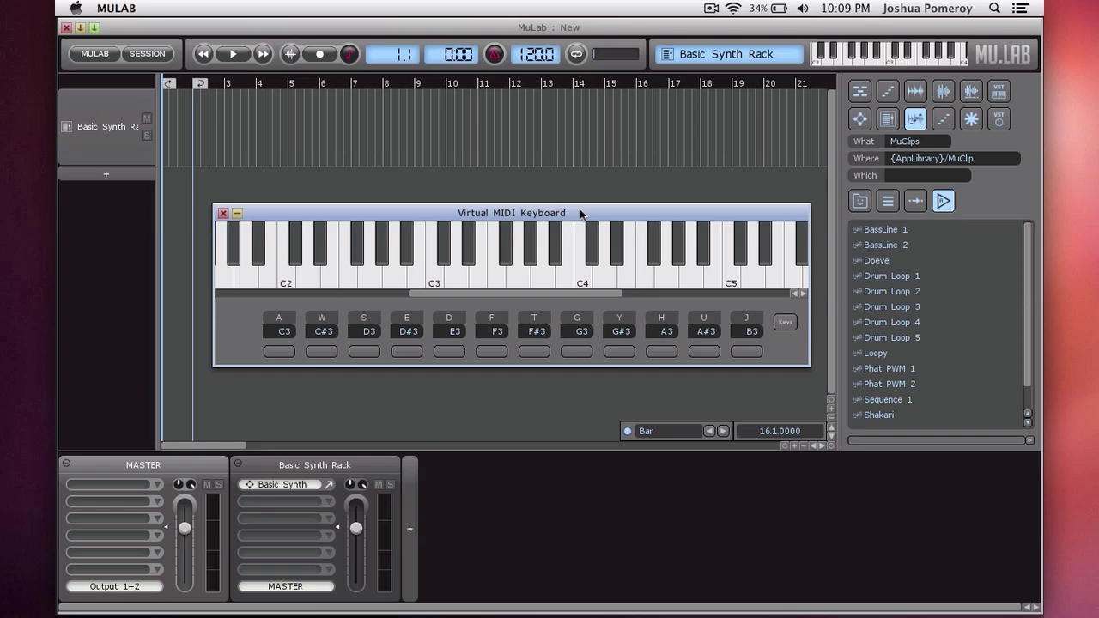
# Step: Play Basic Synth notes with the A and S keys and C#3, then view the QWERTY layout options
pyautogui.press('a')
pyautogui.press('s')
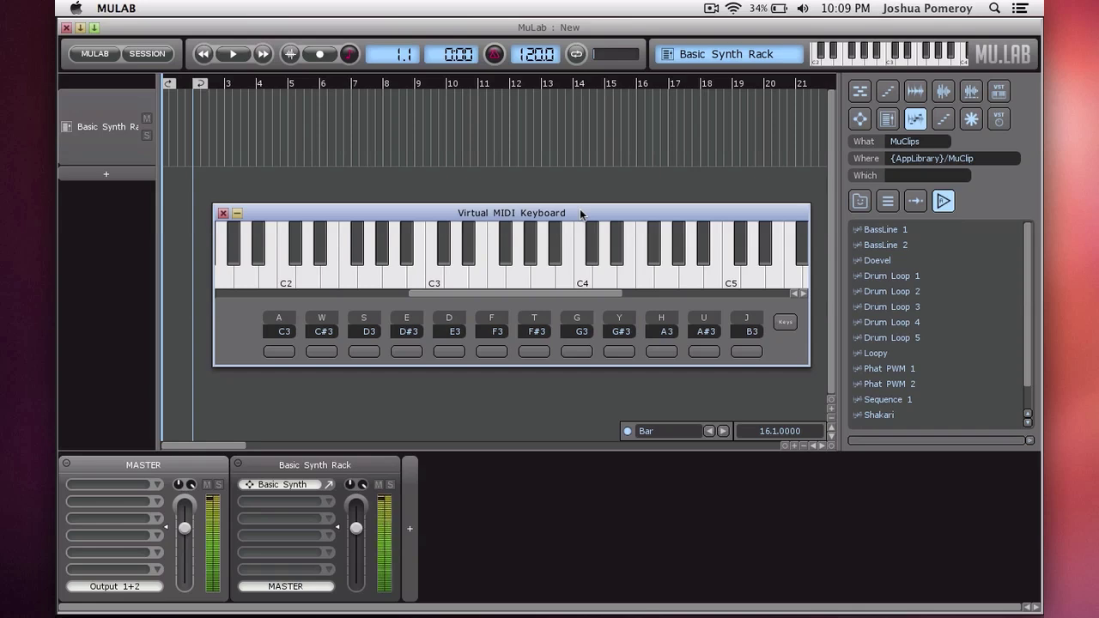
pyautogui.click(282, 352)
pyautogui.click(322, 352)
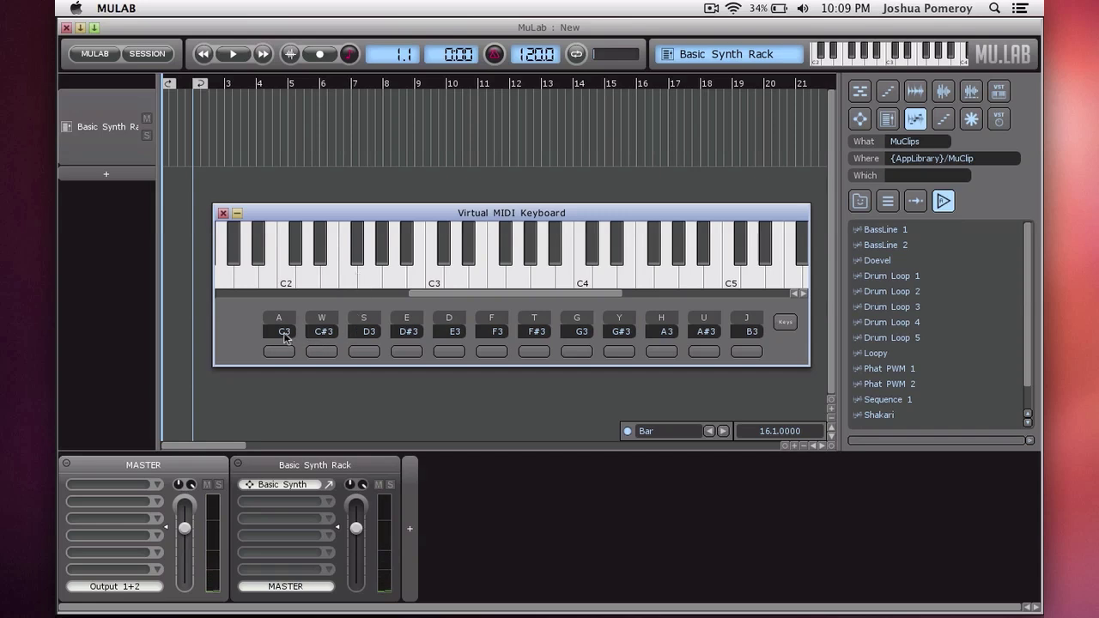
pyautogui.click(785, 323)
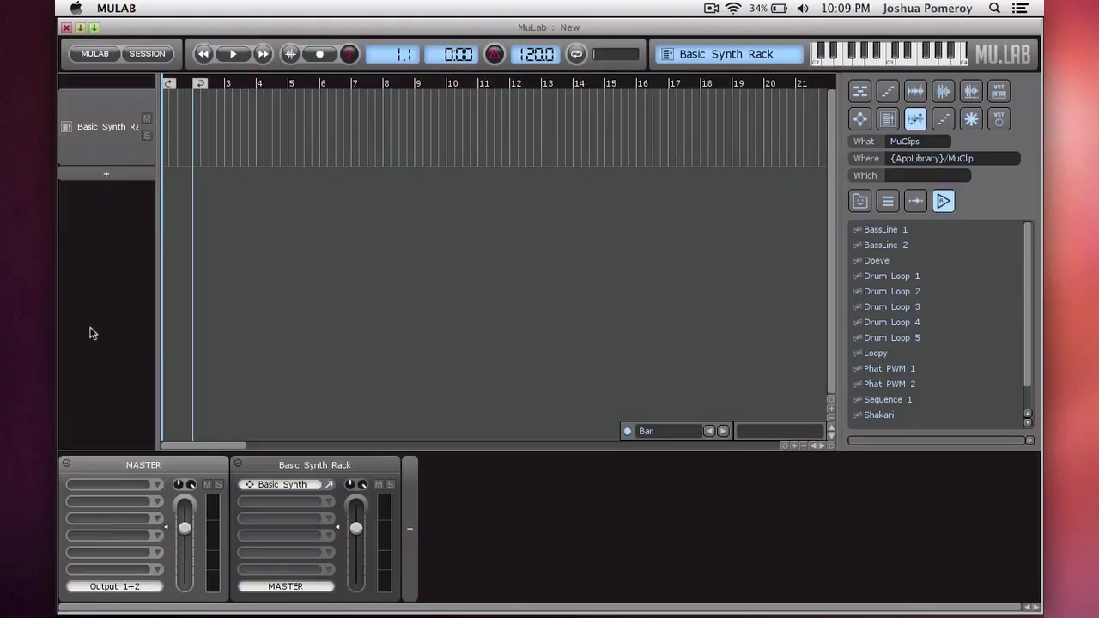
# Step: Add a second Basic Synth Rack track beneath the original track
pyautogui.doubleClick(109, 132)
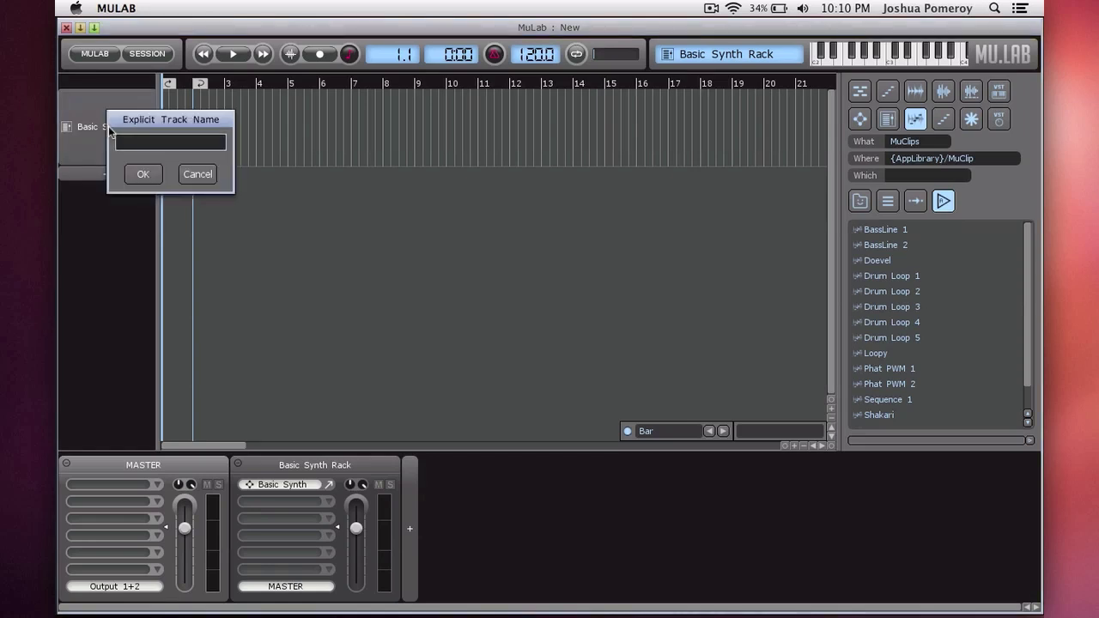
pyautogui.press('Escape')
pyautogui.rightClick(103, 131)
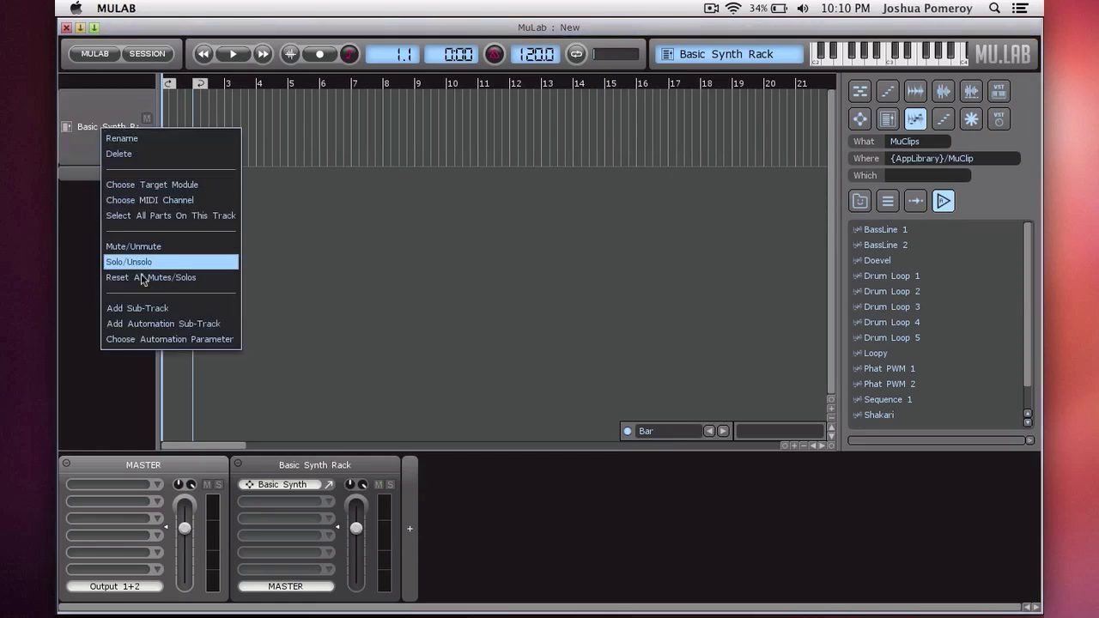
pyautogui.click(103, 104)
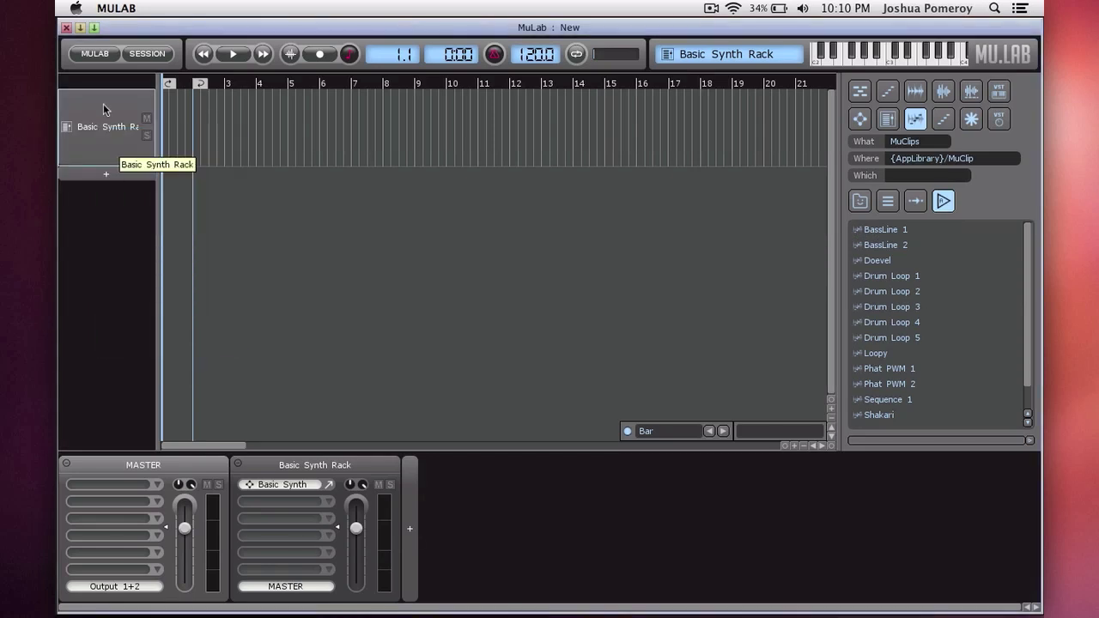
pyautogui.click(111, 179)
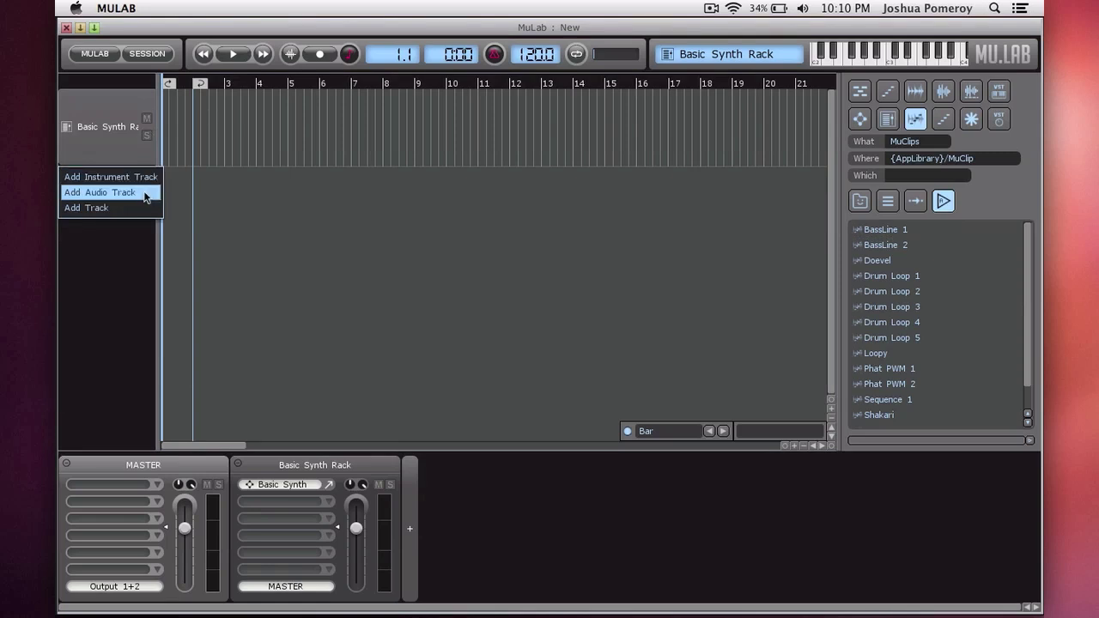
pyautogui.click(129, 207)
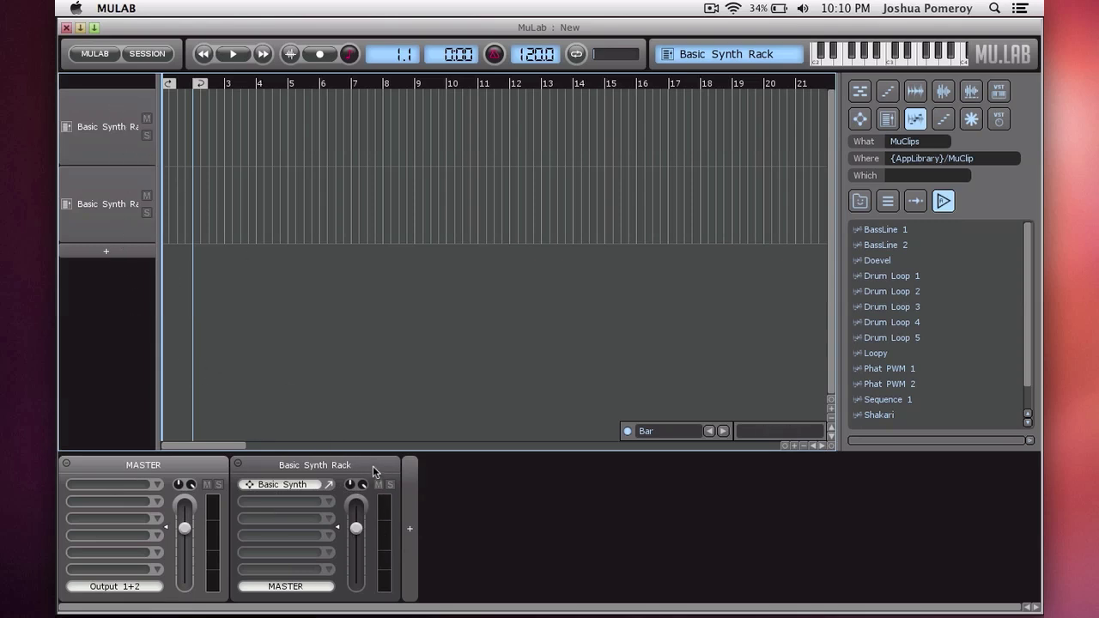
# Step: Adjust the Basic Synth Rack's fader, width to 46.5% and pan to 38% left, keeping output on MASTER
pyautogui.click(109, 203)
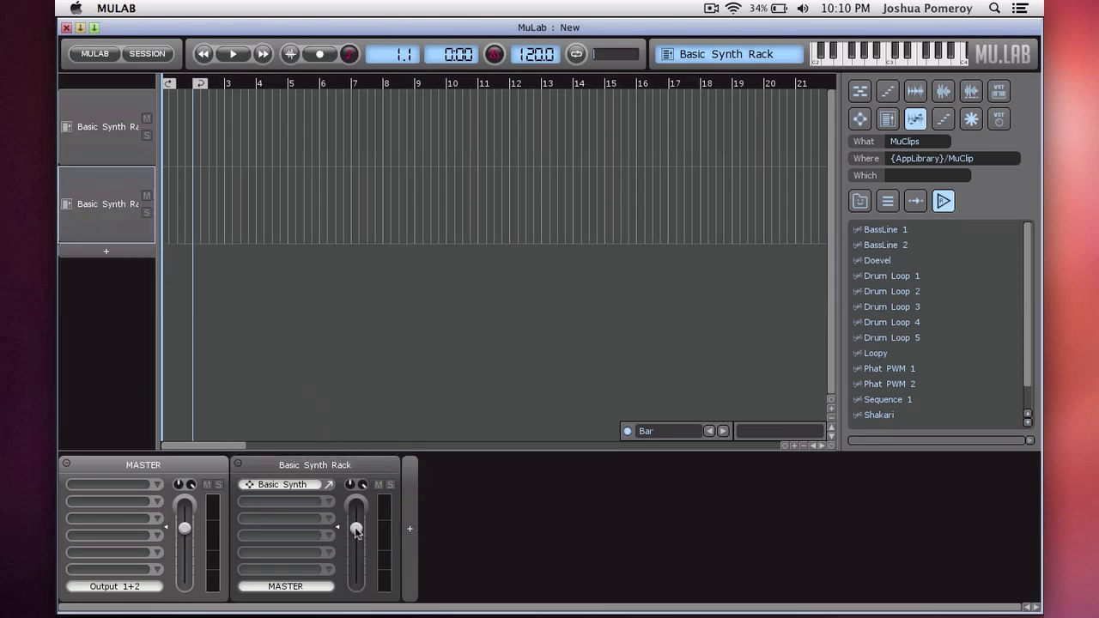
pyautogui.moveTo(357, 530)
pyautogui.mouseDown()
pyautogui.moveTo(357, 553)
pyautogui.moveTo(361, 535)
pyautogui.mouseUp()
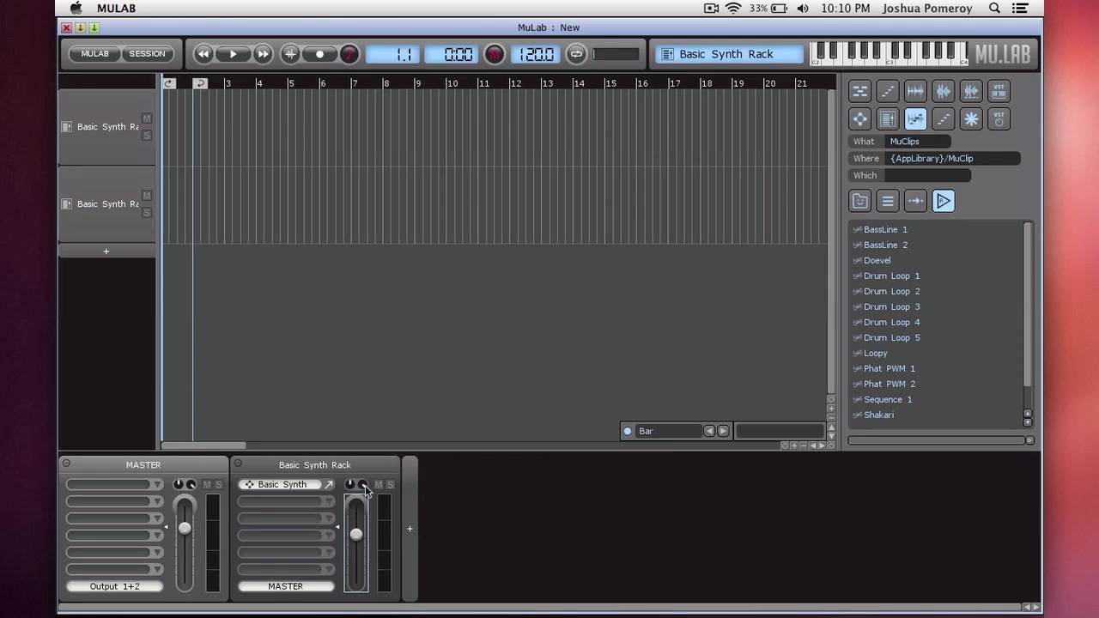
pyautogui.moveTo(362, 487)
pyautogui.mouseDown()
pyautogui.moveTo(366, 568)
pyautogui.moveTo(369, 470)
pyautogui.mouseUp()
pyautogui.moveTo(352, 487)
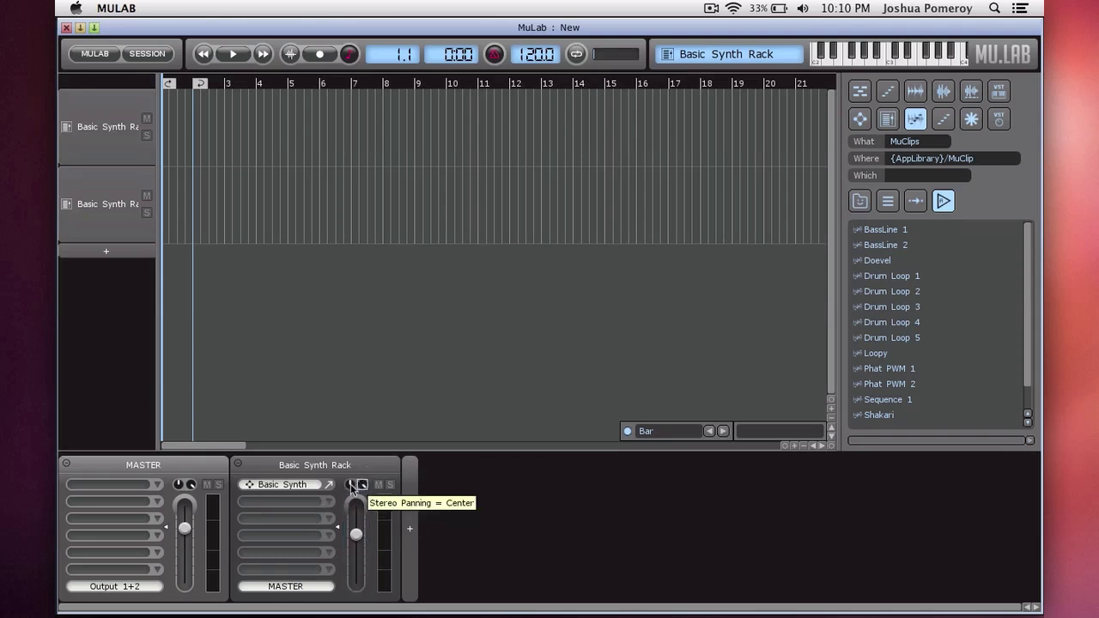
pyautogui.scroll(-3, 351, 488)
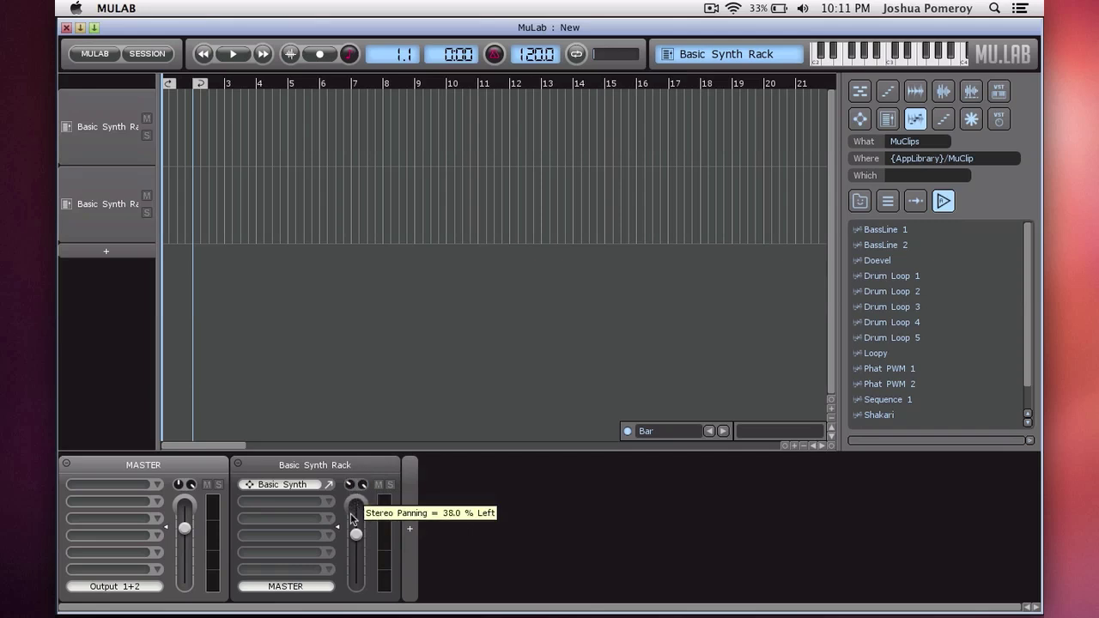
pyautogui.click(313, 587)
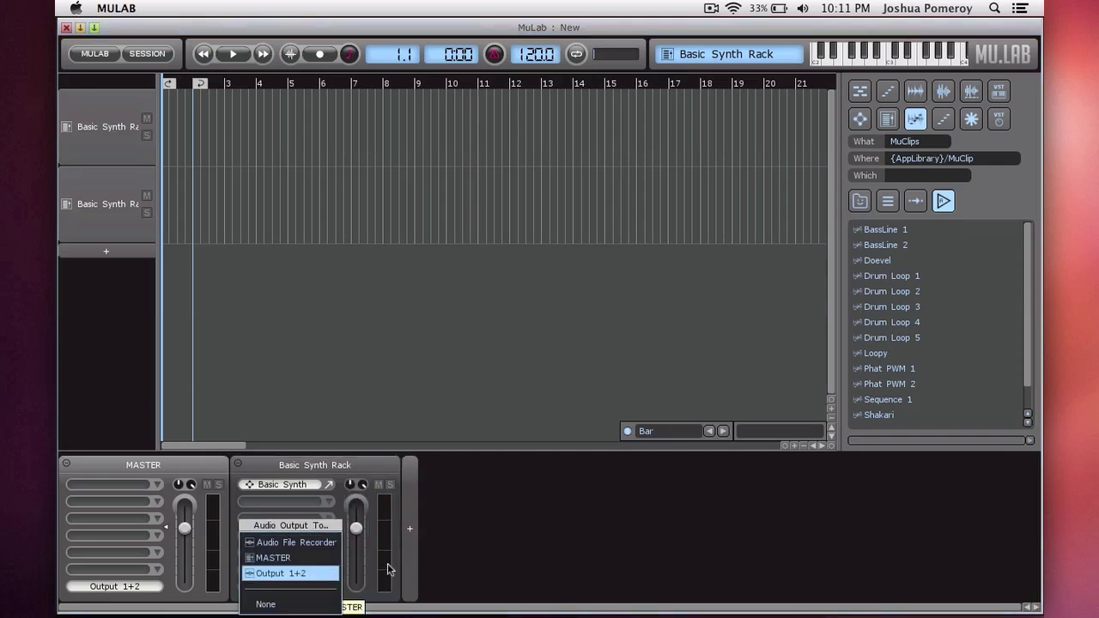
pyautogui.click(370, 463)
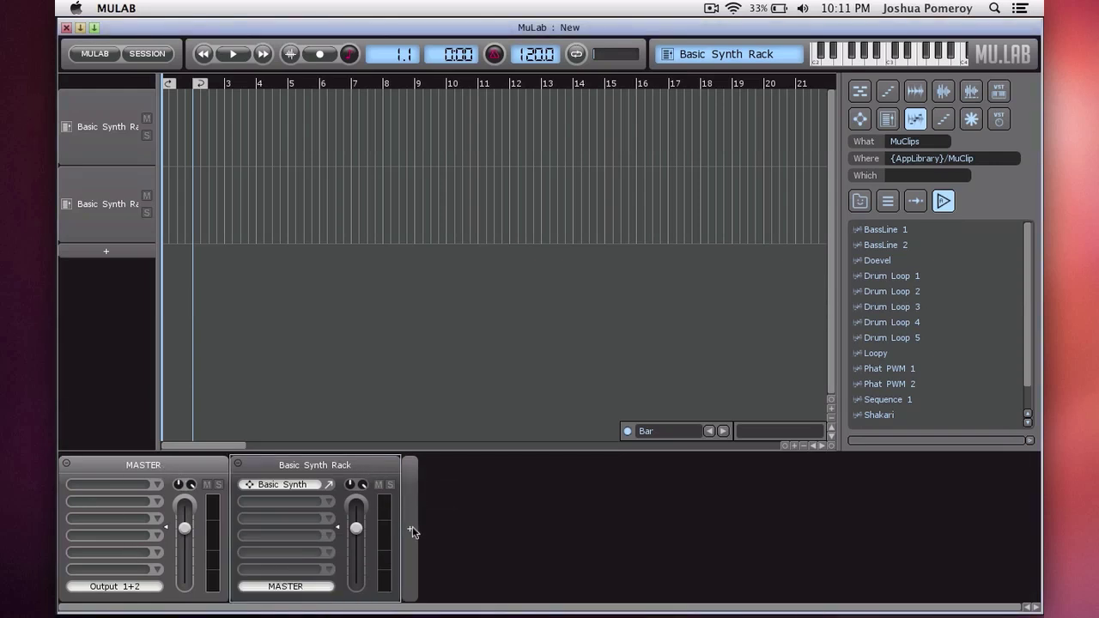
# Step: Add a new rack to the mixer and rename it Drums
pyautogui.click(411, 530)
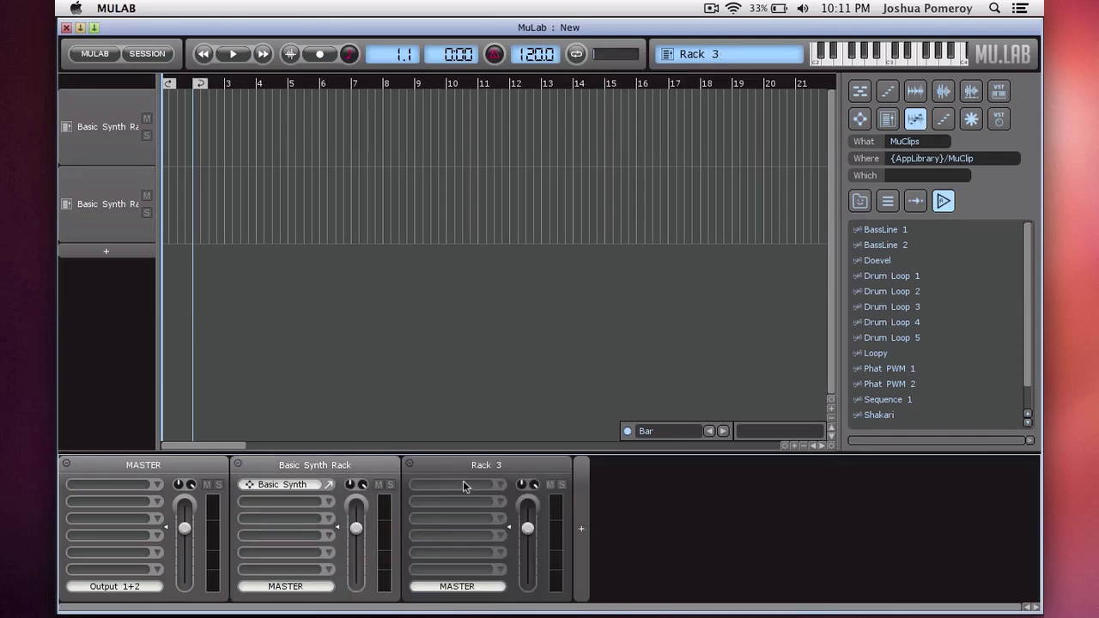
pyautogui.doubleClick(486, 466)
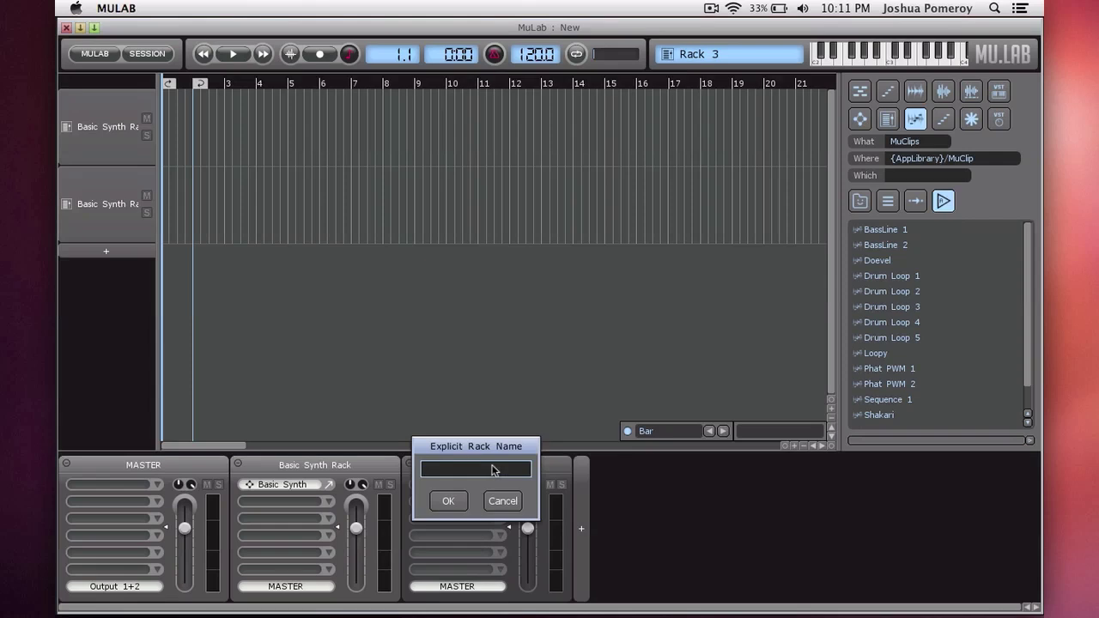
pyautogui.write('Drums')
pyautogui.press('Return')
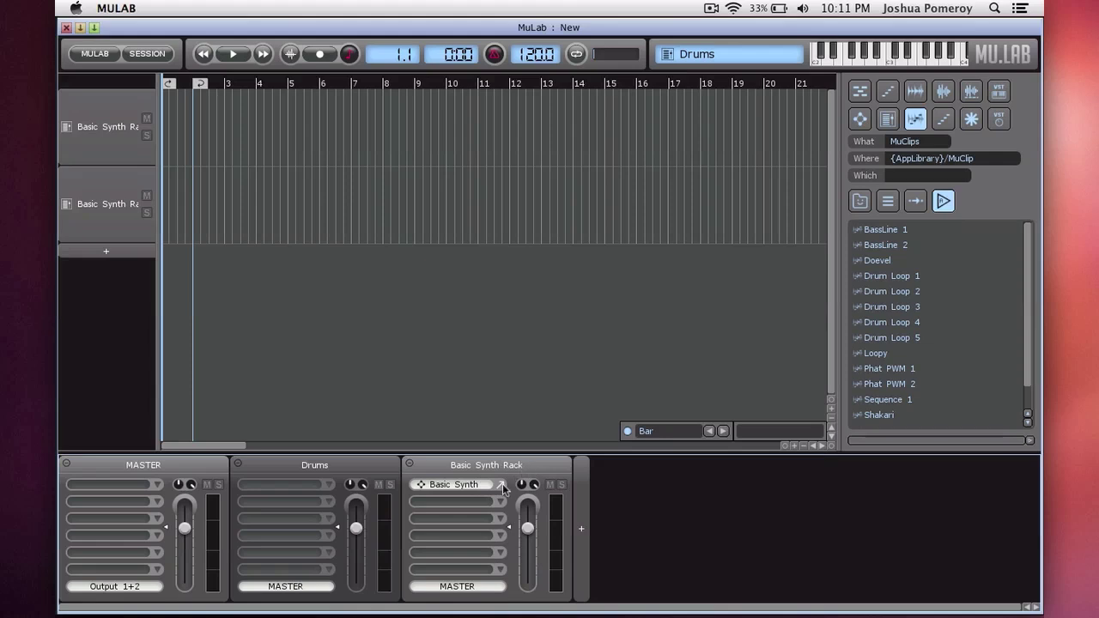
# Step: Route the Basic Synth Rack's output to Drums and show MUX presets in the browser
pyautogui.click(459, 588)
pyautogui.click(462, 575)
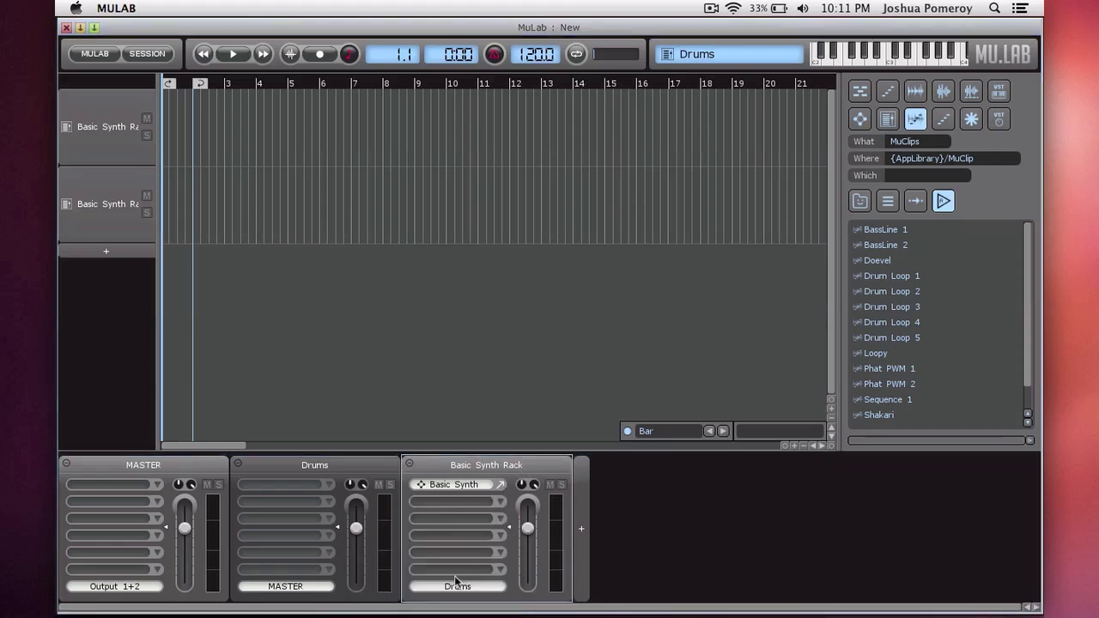
pyautogui.click(859, 118)
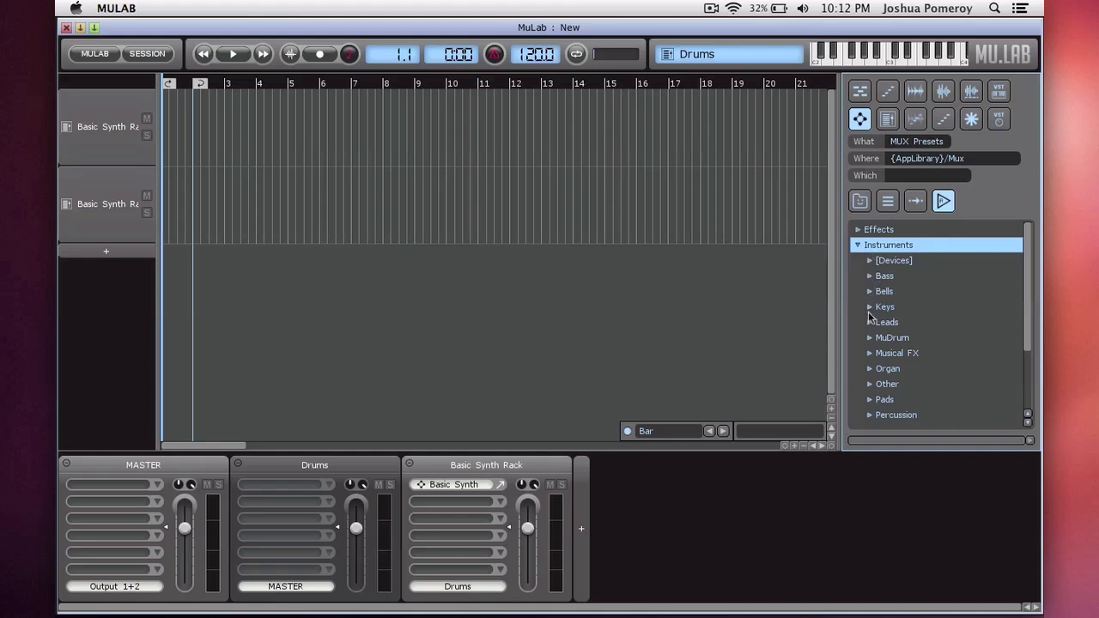
# Step: Load 3 Layers BassDrum from MuDrum > VA MuDrum onto the Basic Synth Rack, making it Bass Drum
pyautogui.doubleClick(869, 337)
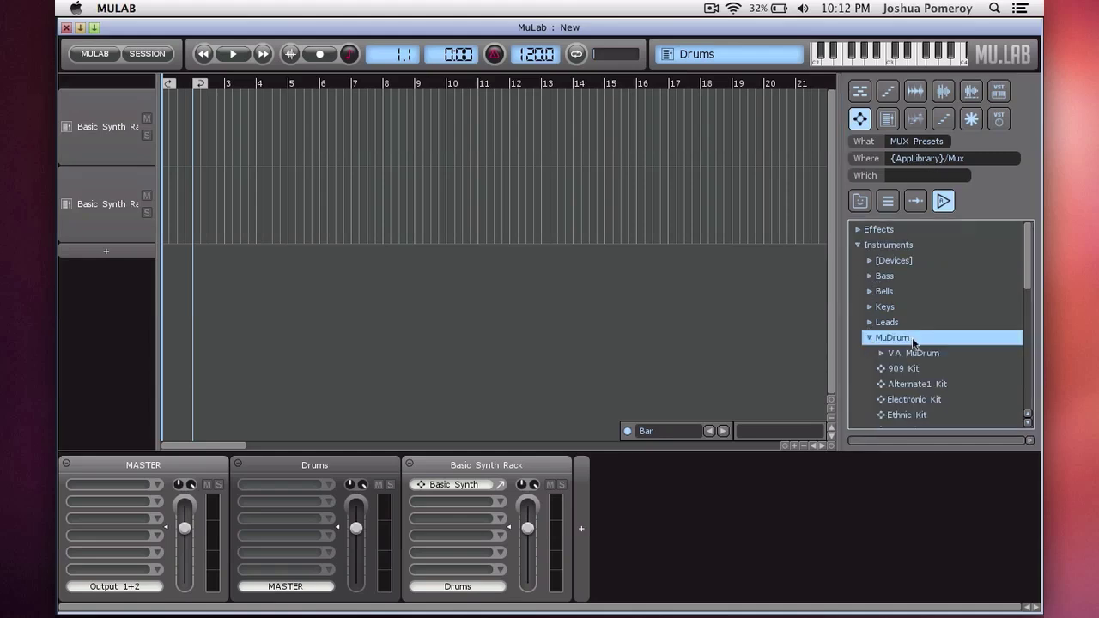
pyautogui.scroll(-1, 878, 343)
pyautogui.click(881, 309)
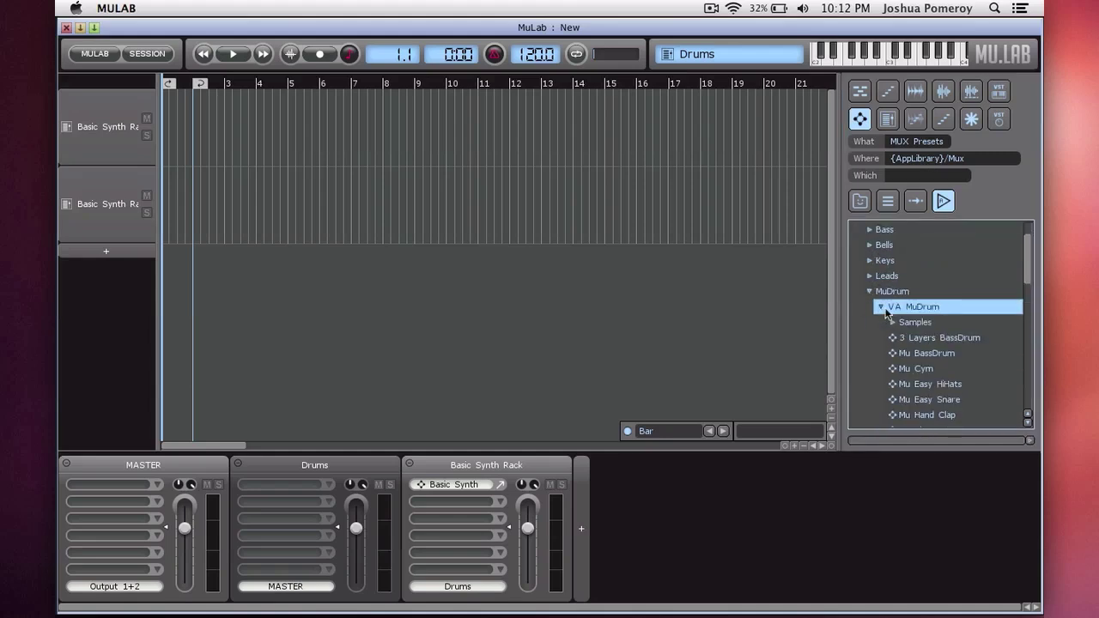
pyautogui.moveTo(940, 343); pyautogui.dragTo(471, 488)
pyautogui.click(147, 53)
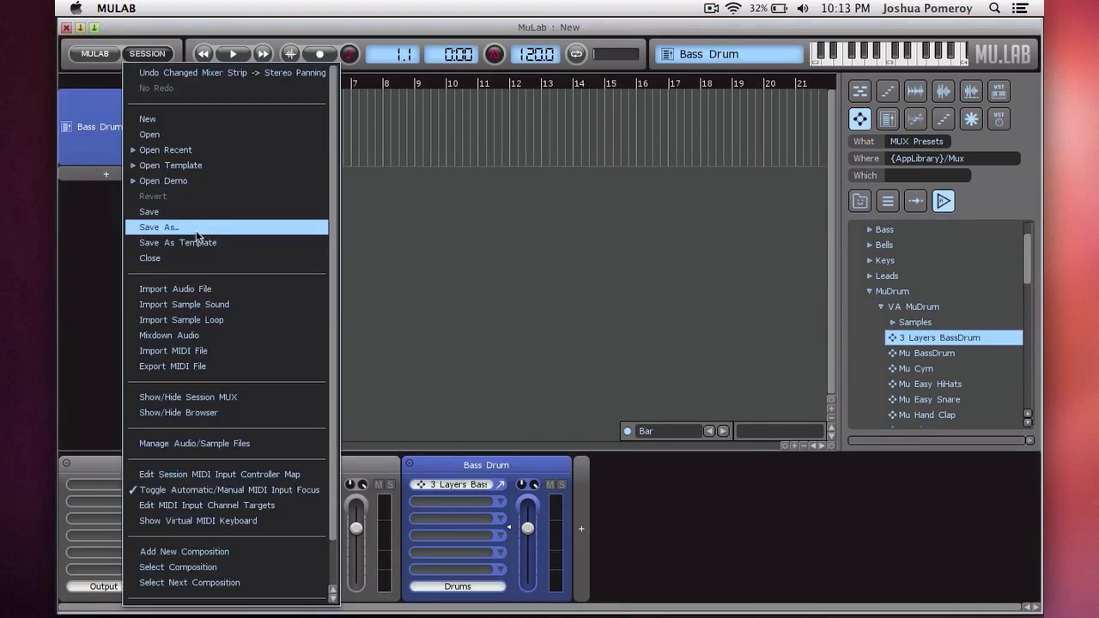